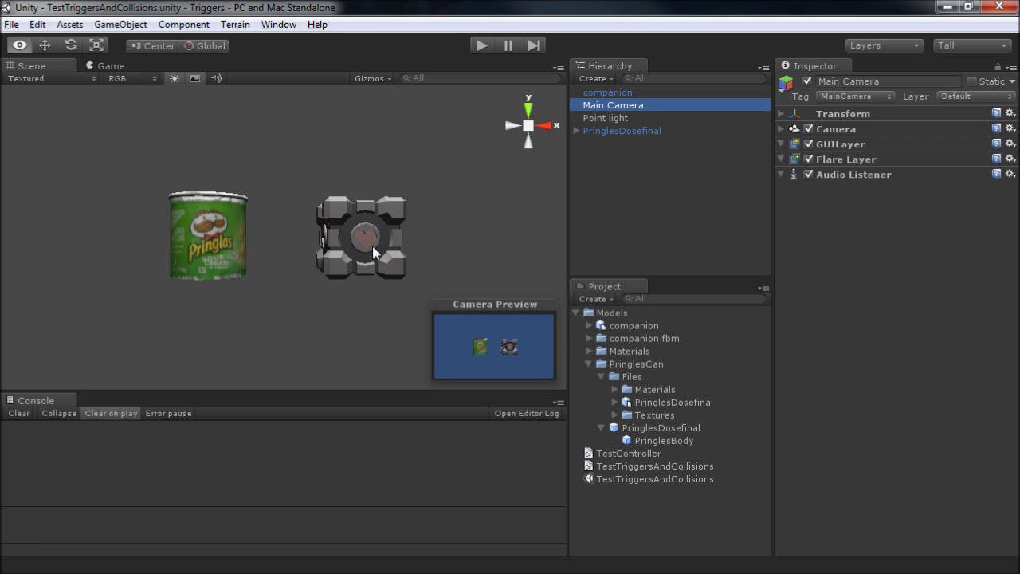
# Bring the Chrome window with the Unity Box Collider documentation page to the front
pyautogui.hotkey('alt', 'Tab')
pyautogui.hotkey('alt', 'Tab')
pyautogui.hotkey('alt', 'Tab')
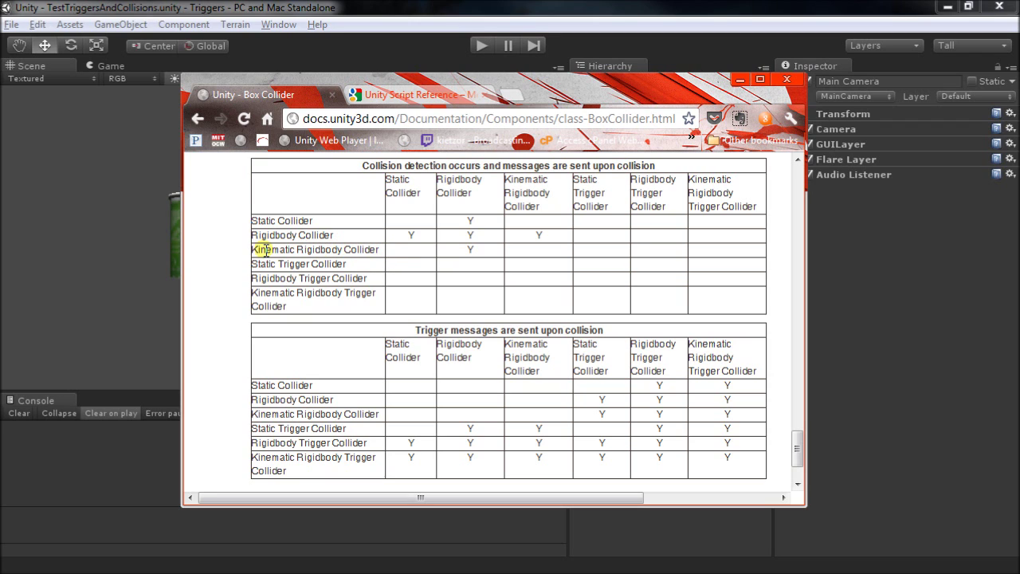
# Highlight 'Kinematic' in the collision table, clear it, and return to the Unity editor
pyautogui.doubleClick(267, 249)
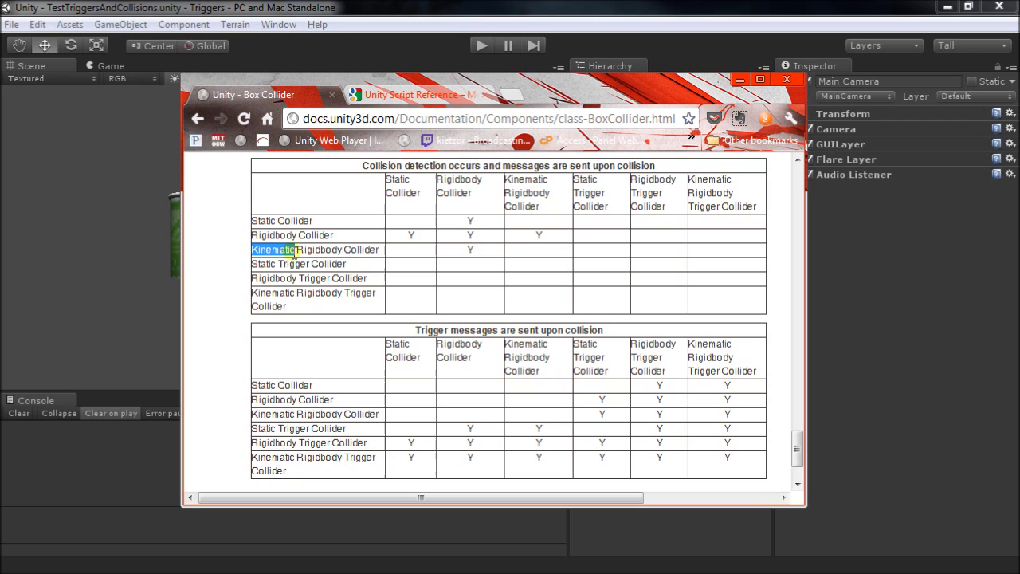
pyautogui.click(268, 251)
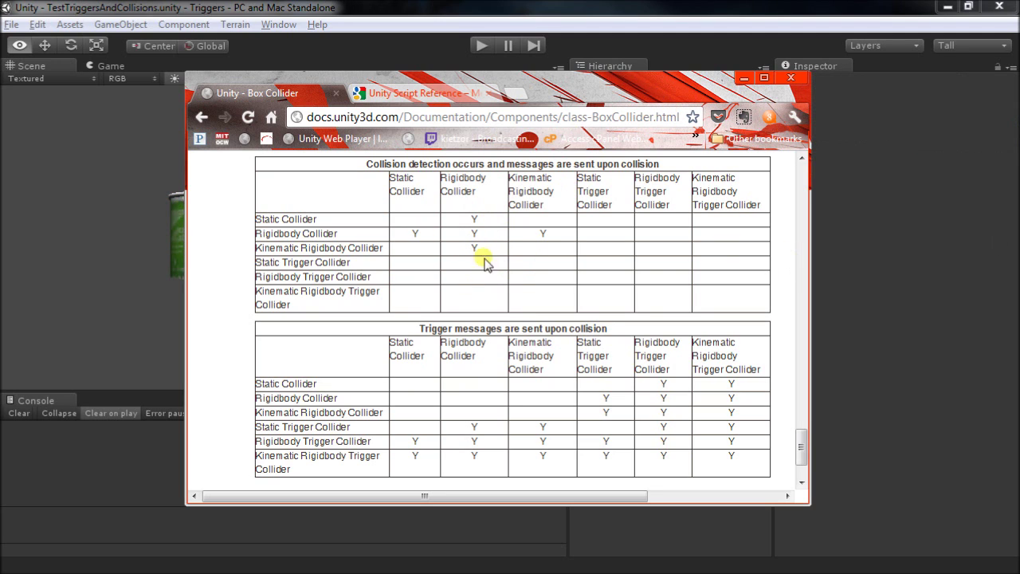
pyautogui.click(406, 18)
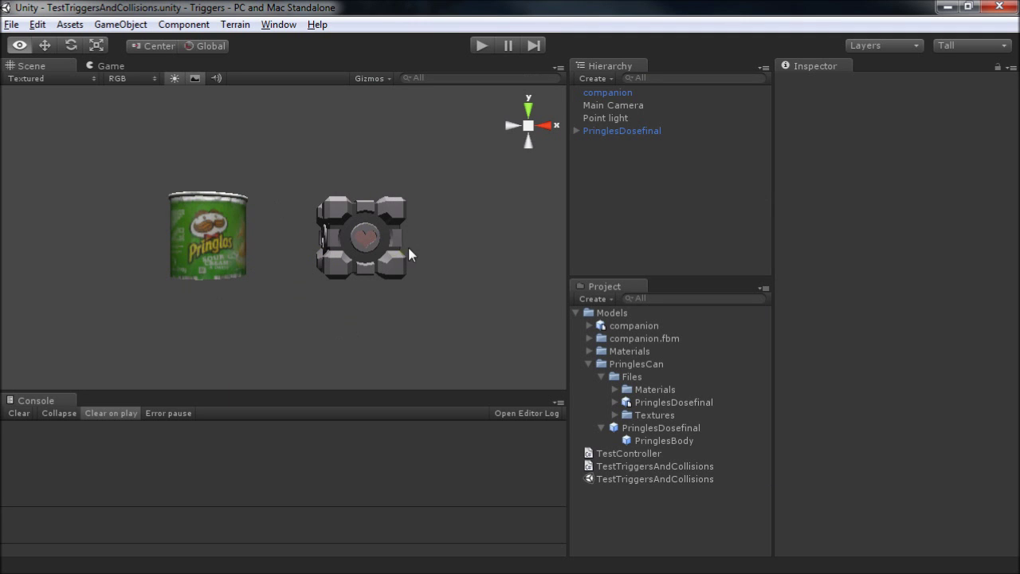
pyautogui.moveTo(113, 137); pyautogui.dragTo(533, 363)
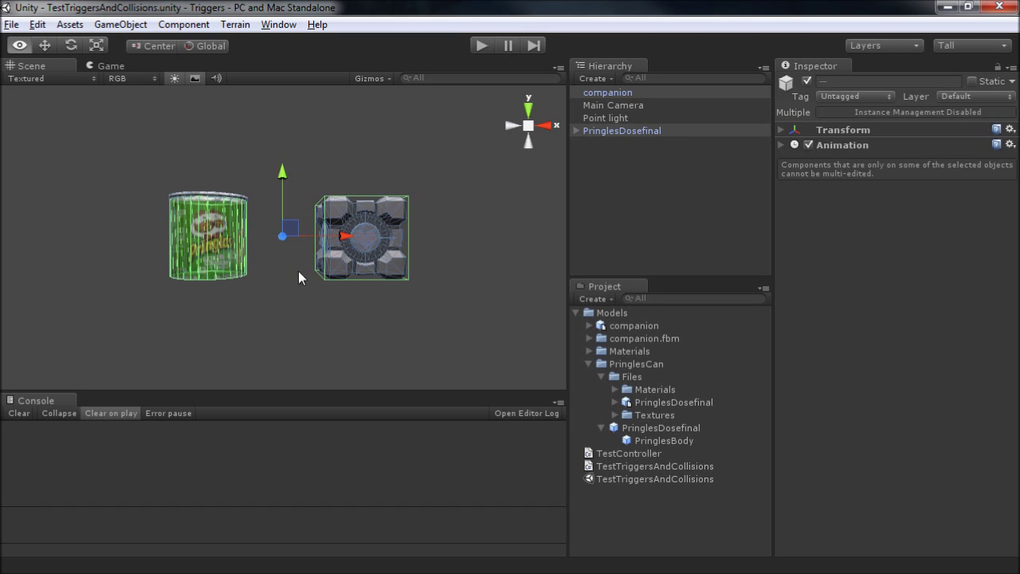
pyautogui.click(340, 317)
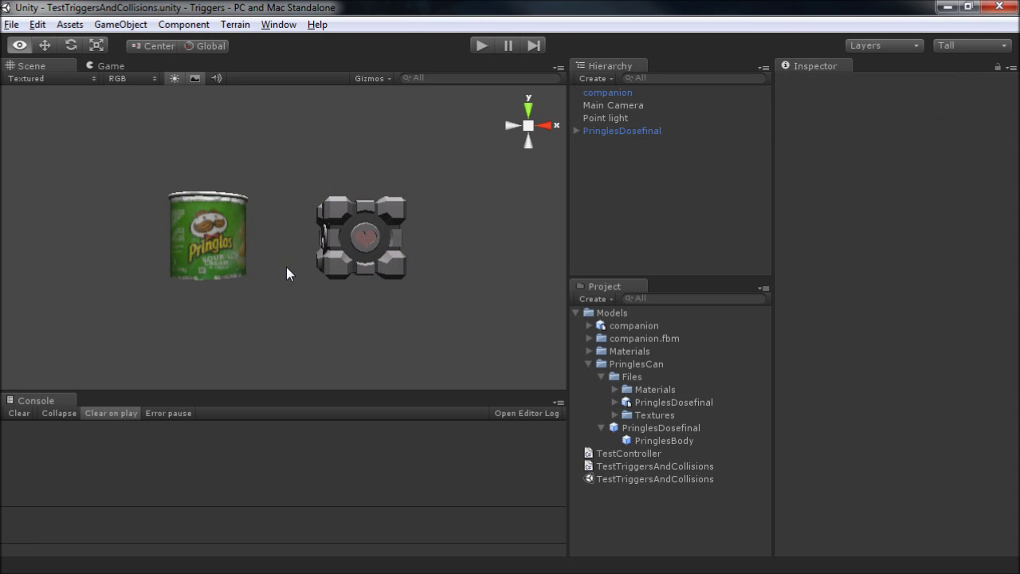
pyautogui.hotkey('alt', 'Tab')
pyautogui.press('Tab')
pyautogui.press('Tab')
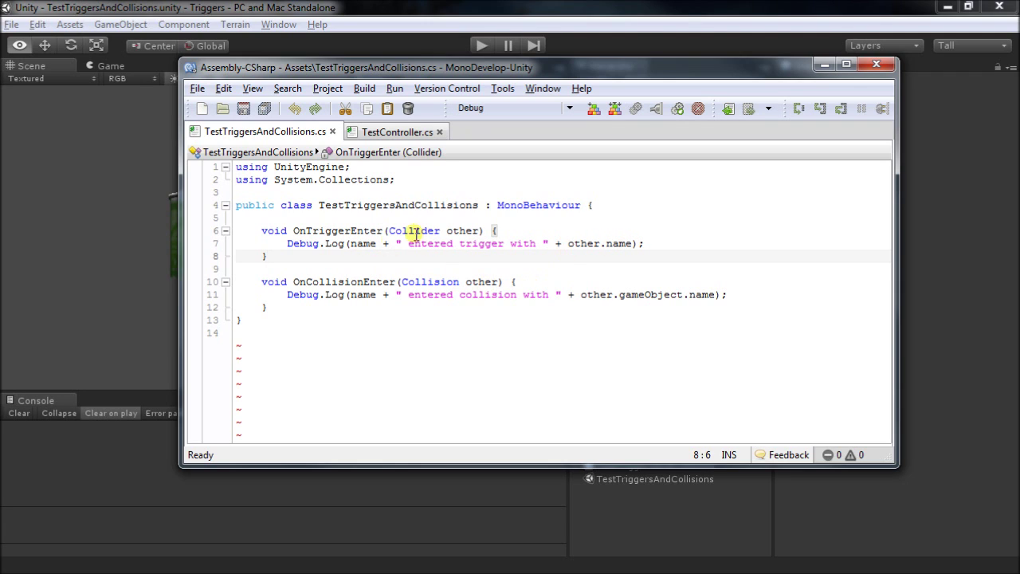
pyautogui.click(391, 134)
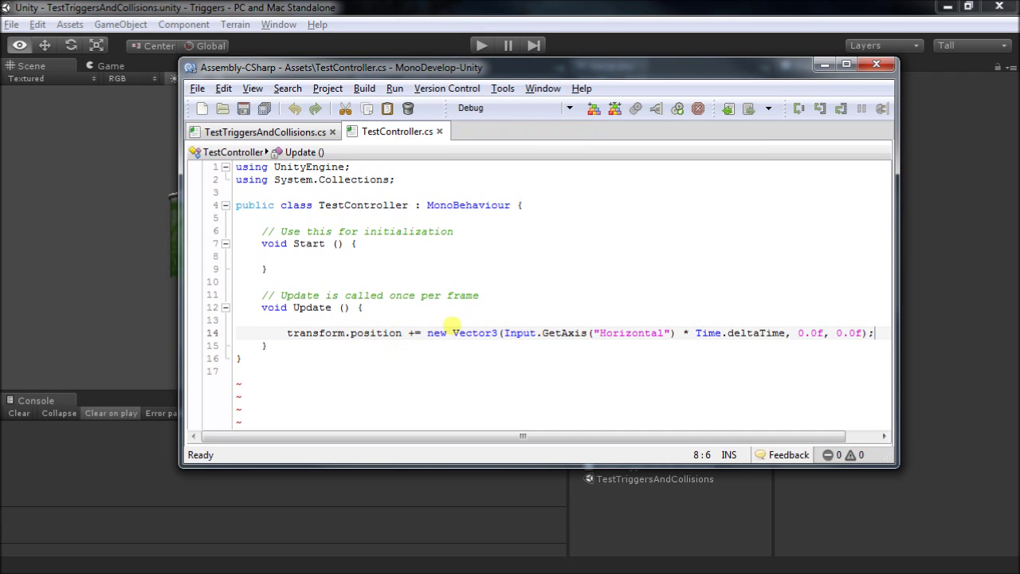
# Attach the TestController and TestTriggersAndCollisions scripts to the companion cube
pyautogui.click(444, 27)
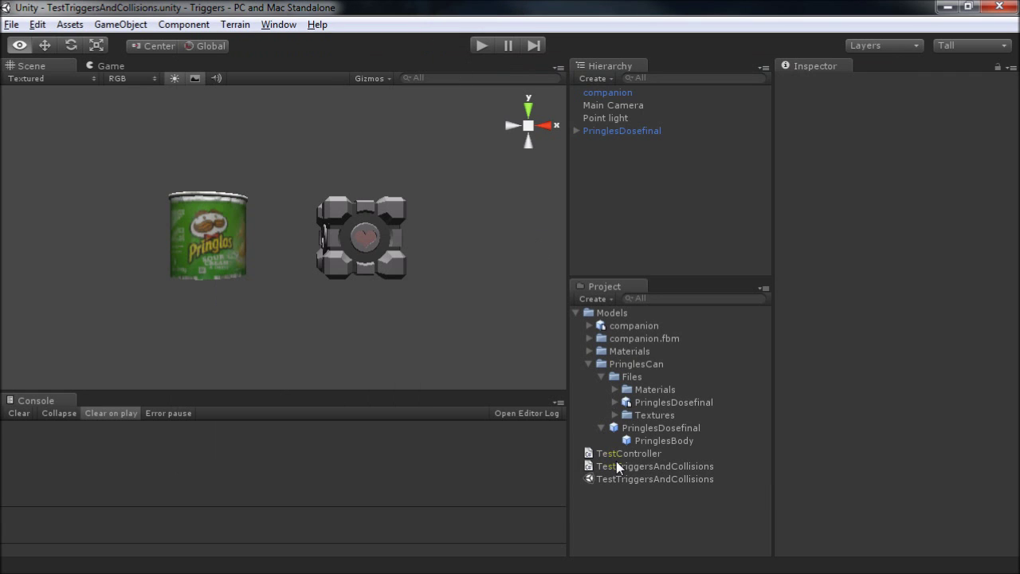
pyautogui.click(605, 94)
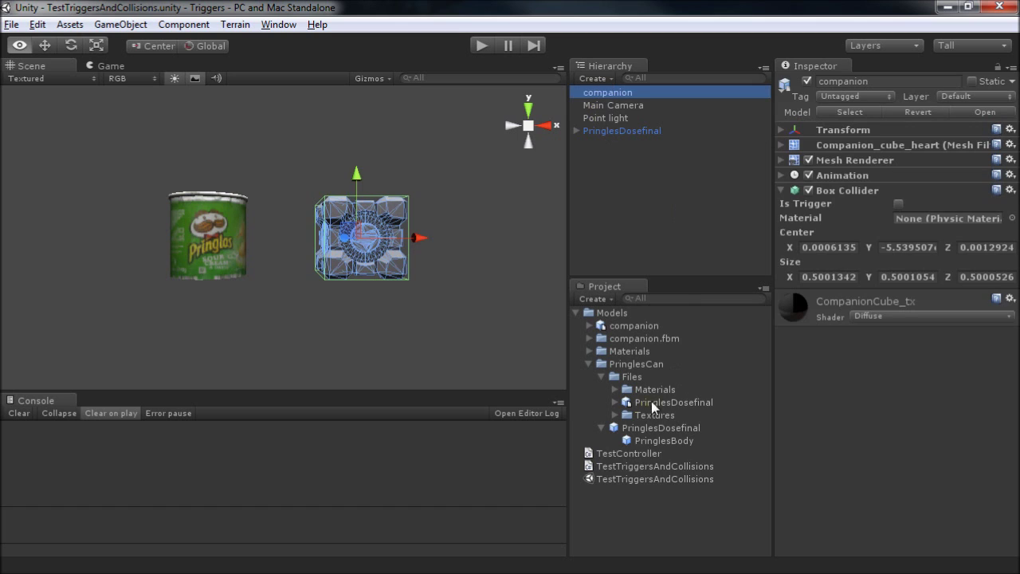
pyautogui.moveTo(635, 453); pyautogui.dragTo(879, 375)
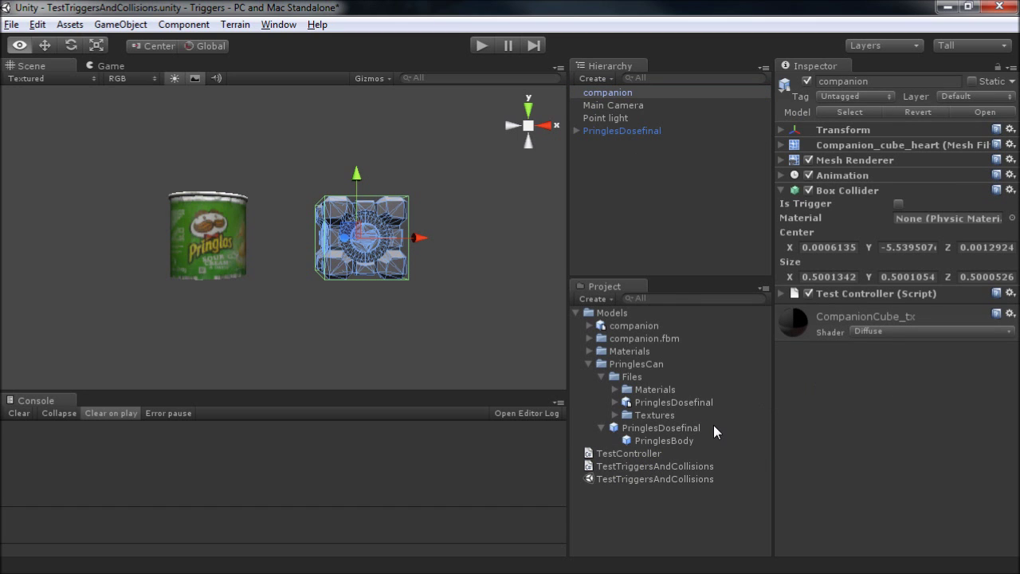
pyautogui.moveTo(631, 466); pyautogui.dragTo(821, 376)
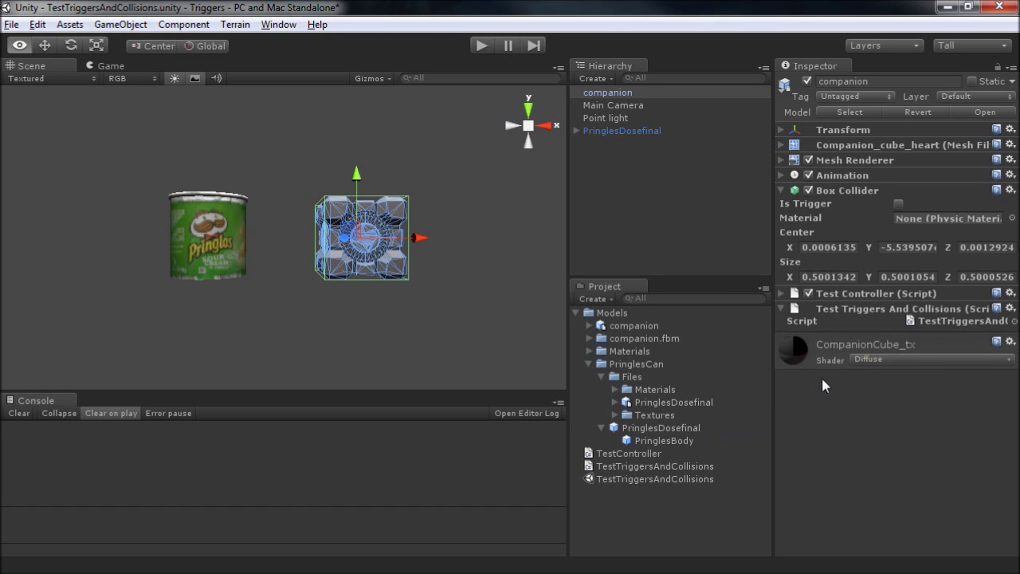
# Attach TestTriggersAndCollisions to PringlesBody, the child of PringlesDosefinal, then deselect
pyautogui.click(616, 131)
pyautogui.click(577, 131)
pyautogui.click(611, 145)
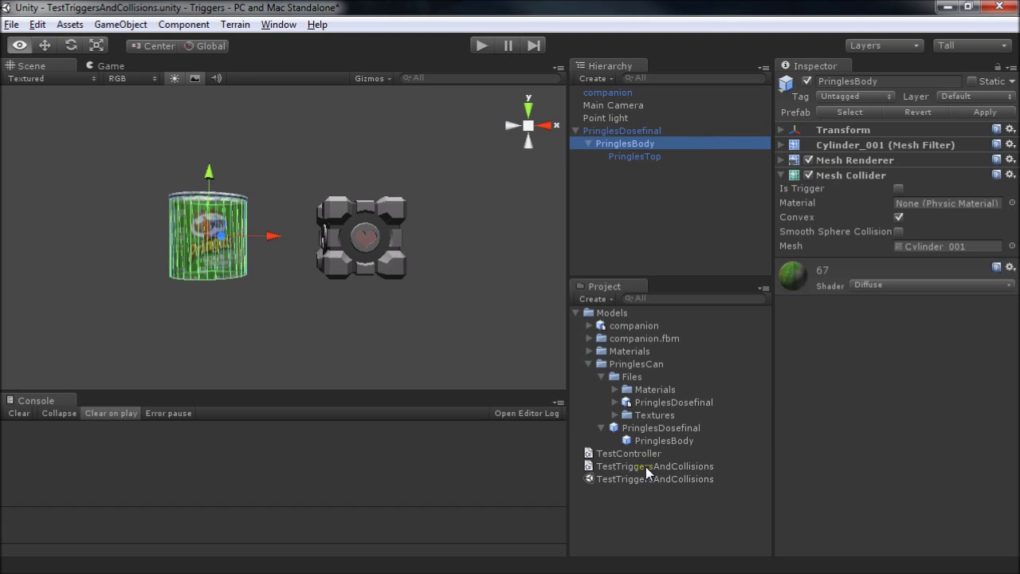
pyautogui.moveTo(646, 466); pyautogui.dragTo(887, 371)
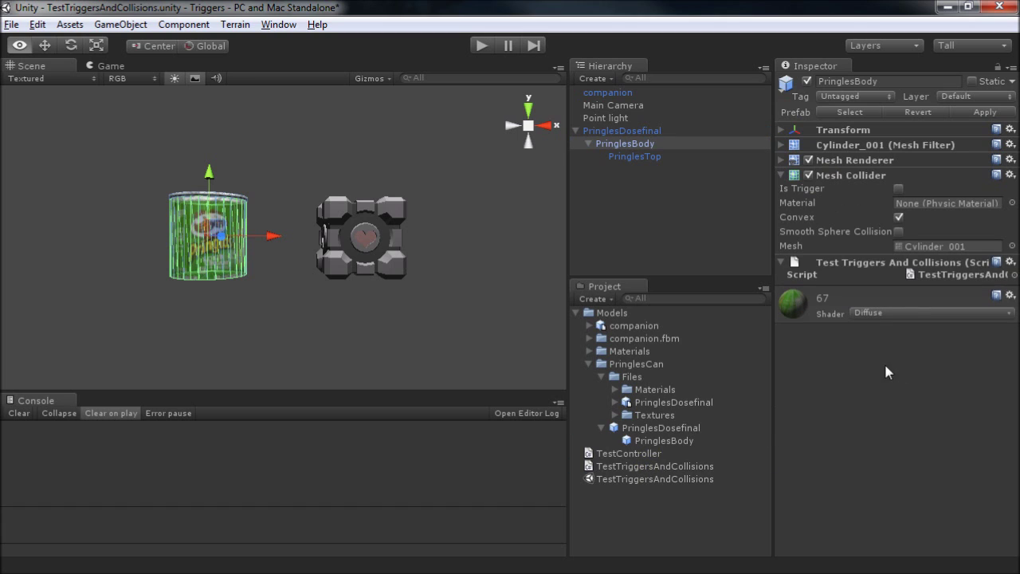
pyautogui.click(343, 316)
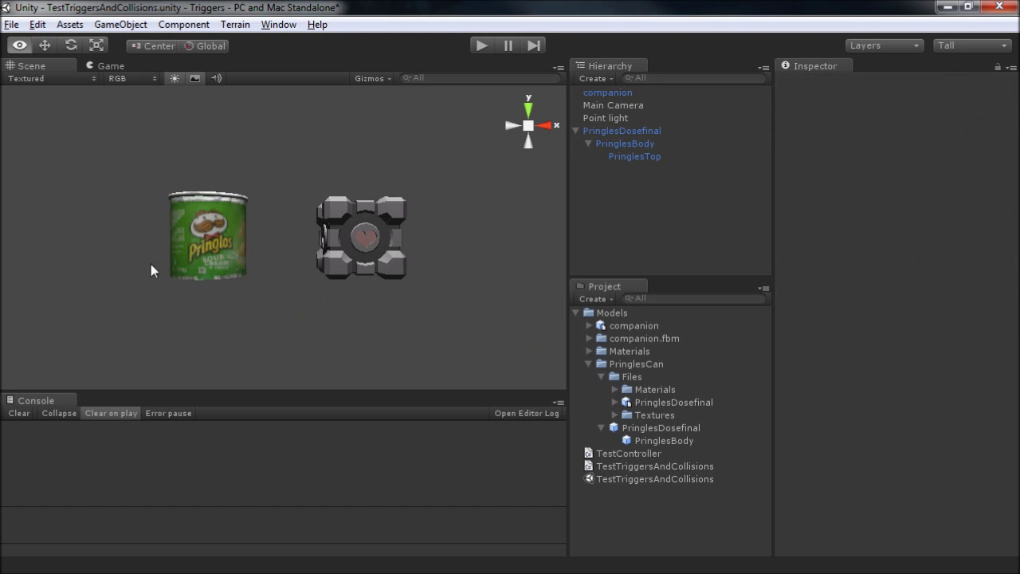
# After a quick test run, give the companion cube a Rigidbody with Use Gravity off
pyautogui.click(482, 46)
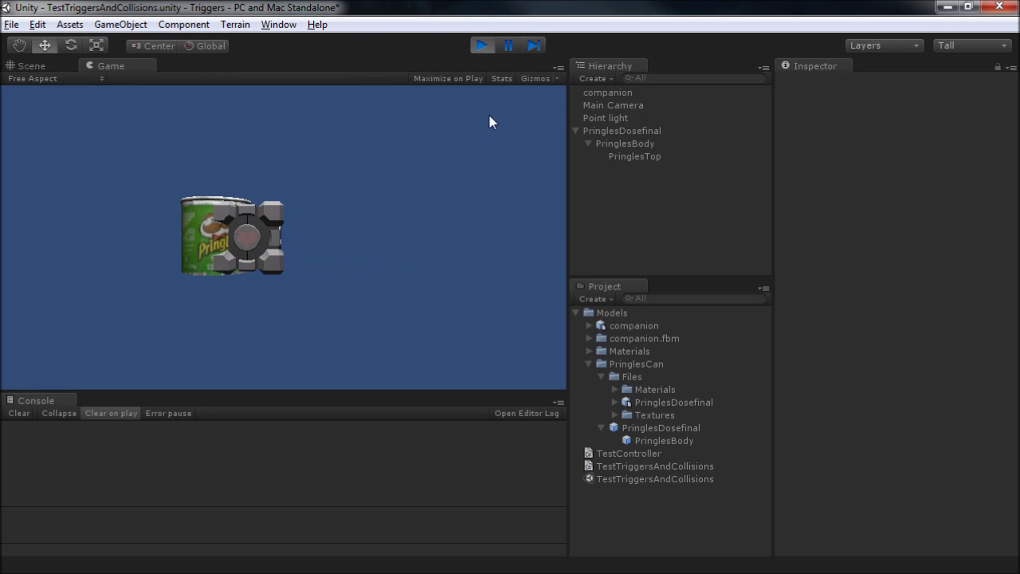
pyautogui.click(482, 46)
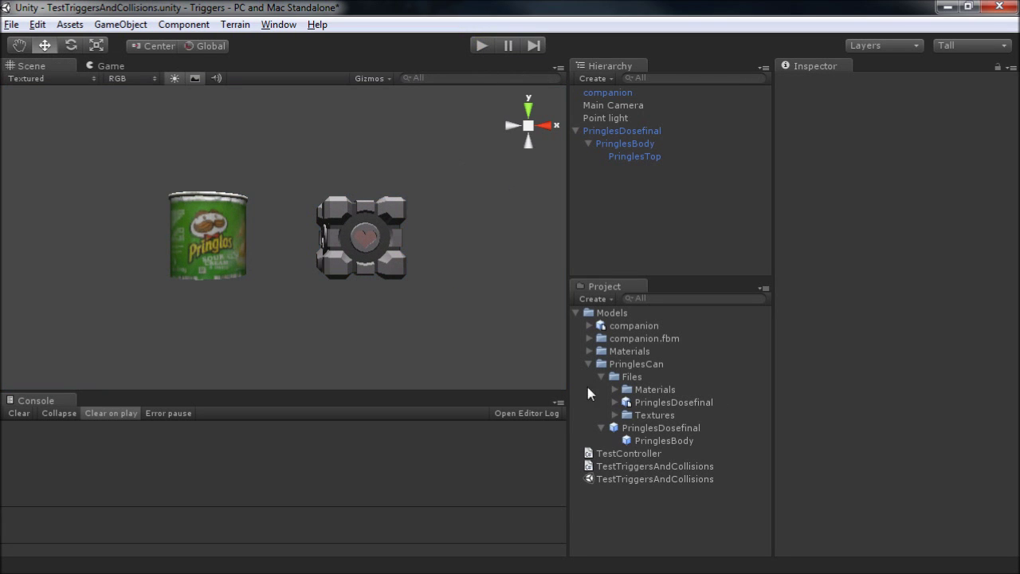
pyautogui.click(617, 94)
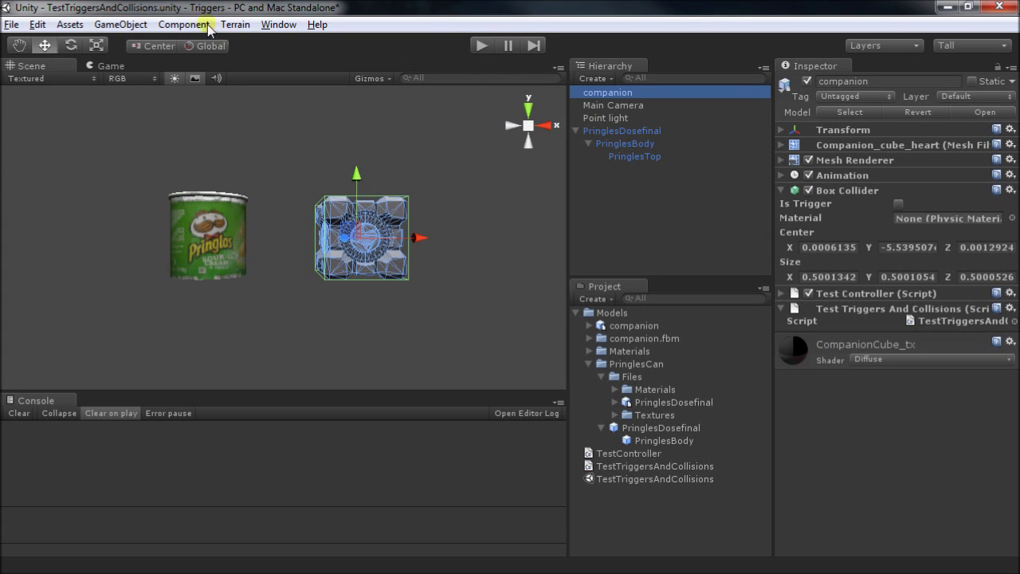
pyautogui.click(184, 24)
pyautogui.moveTo(266, 78)
pyautogui.click(329, 78)
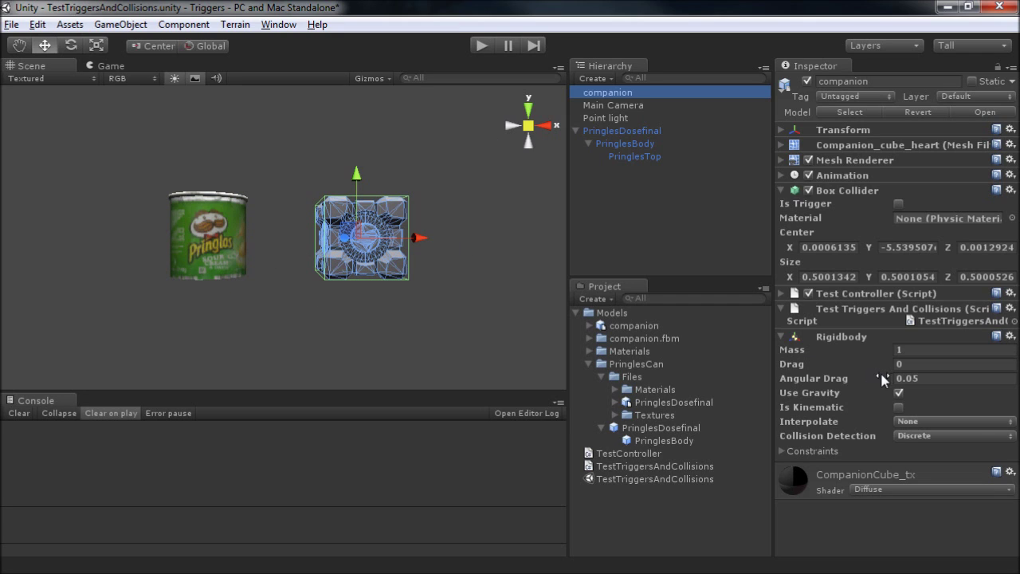
pyautogui.click(898, 393)
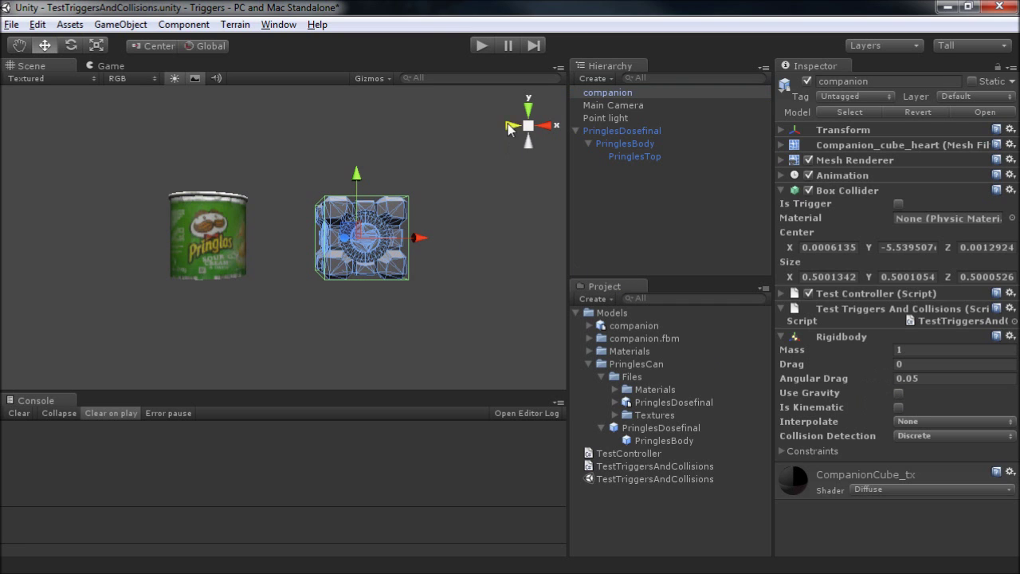
# Play the scene, moving the cube left into the Pringles can and back, then stop
pyautogui.hotkey('ctrl', 'p')
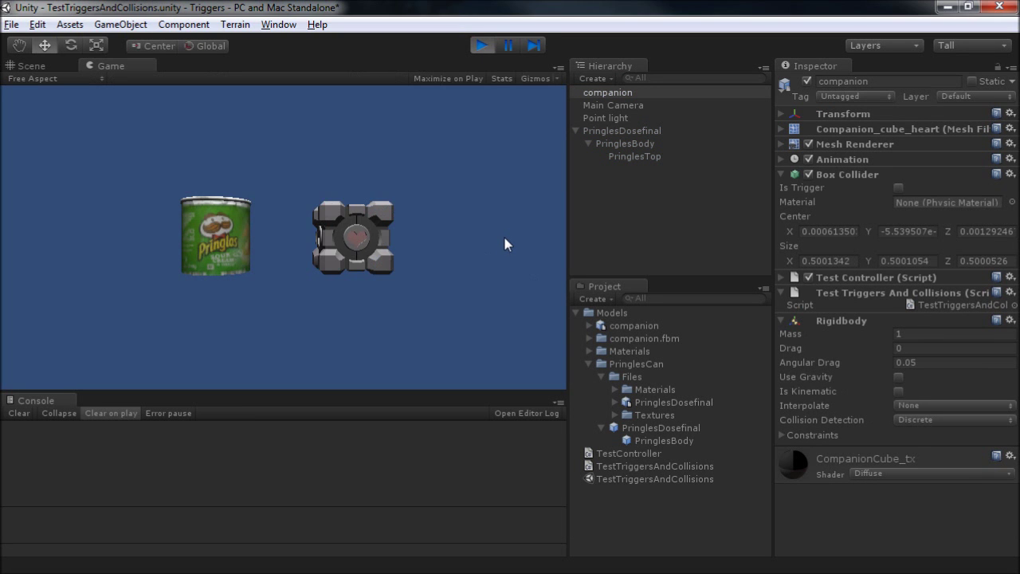
pyautogui.press('Left')
pyautogui.press('Right')
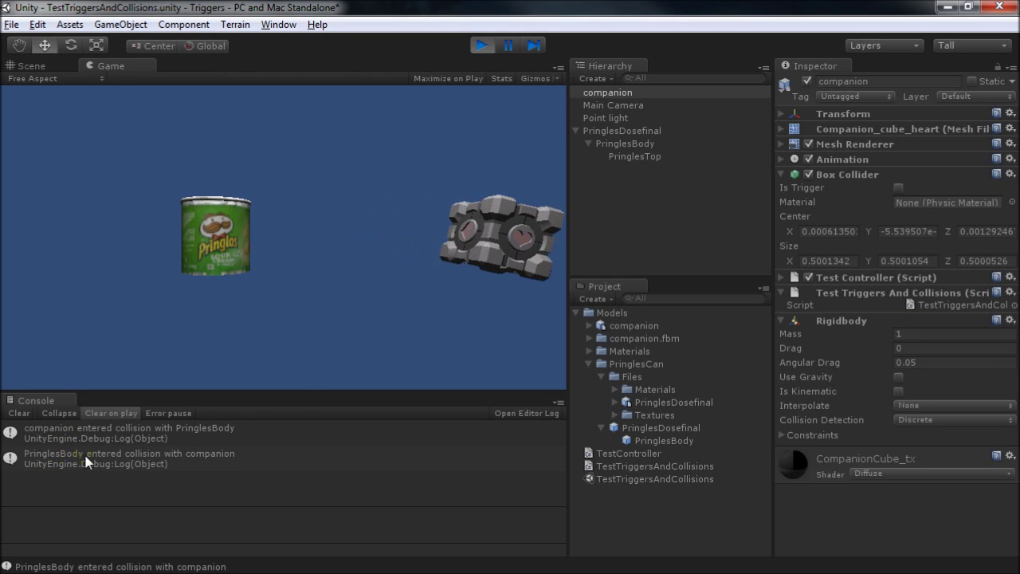
pyautogui.click(484, 46)
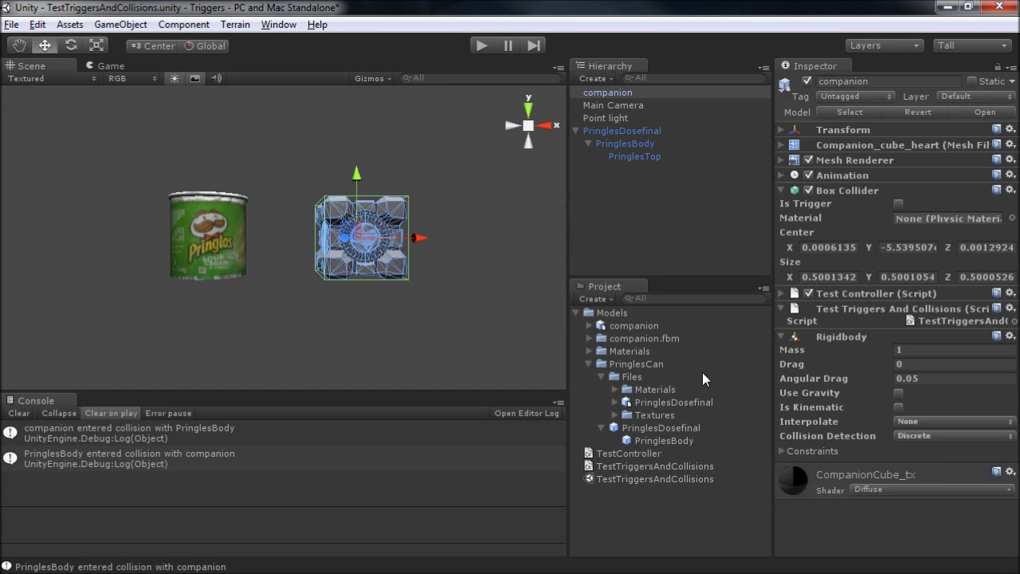
# Tick Is Kinematic on companion's Rigidbody and rerun the scene, which logs no collisions
pyautogui.click(898, 407)
pyautogui.click(483, 46)
pyautogui.hotkey('ctrl', 'p')
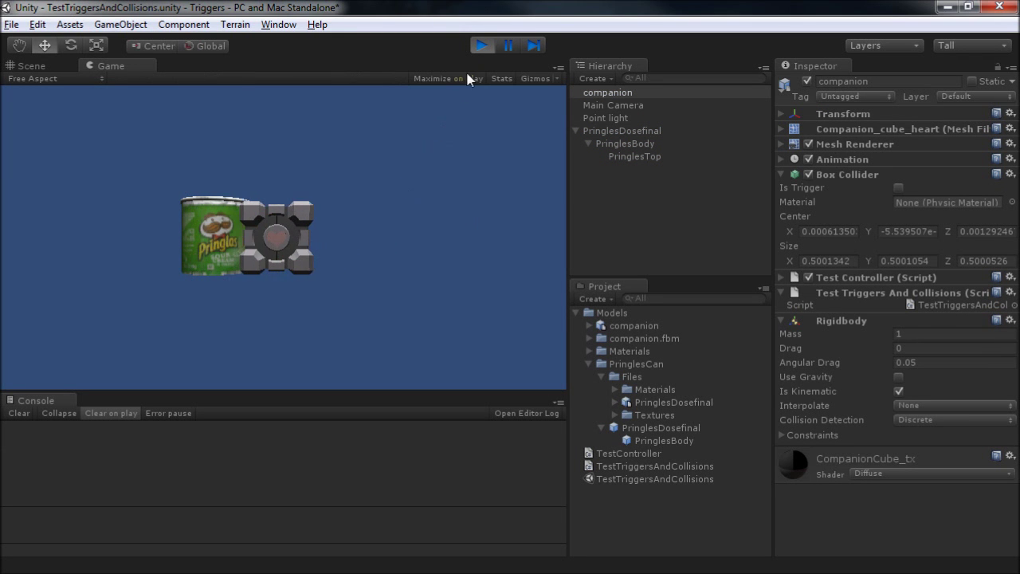
pyautogui.click(481, 44)
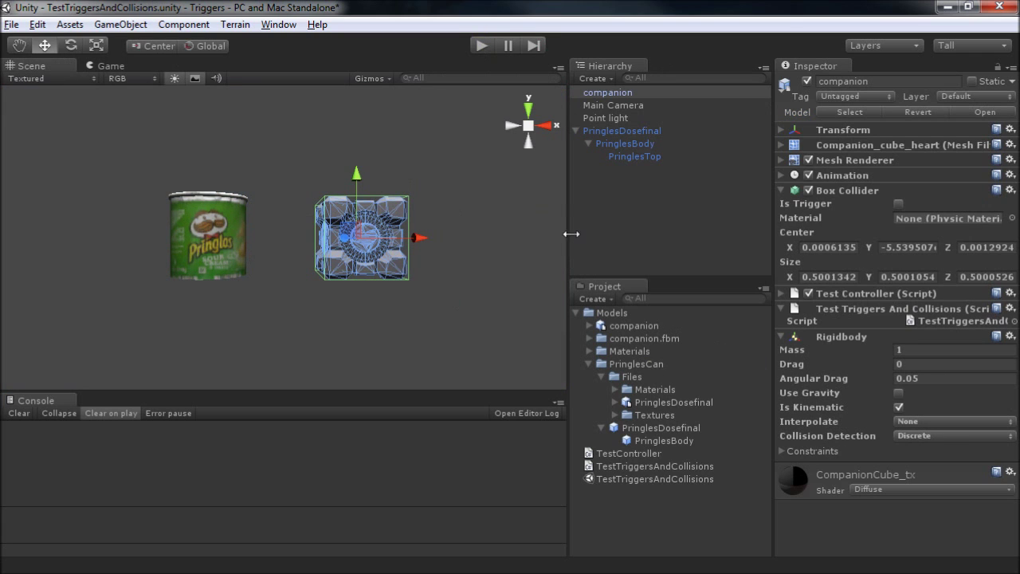
# Add a Rigidbody to the Pringles can object PringlesDosefinal
pyautogui.click(618, 131)
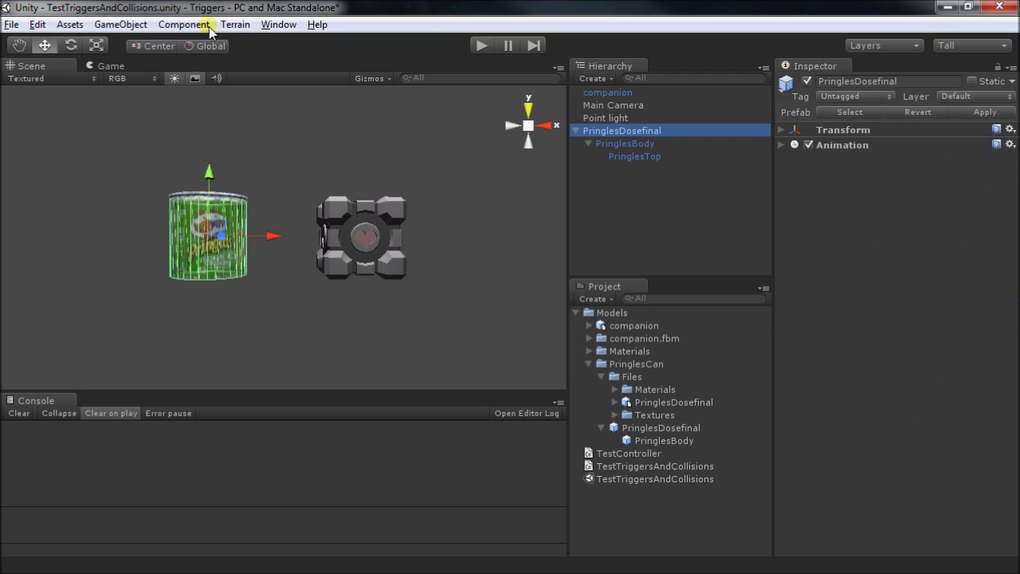
pyautogui.click(184, 24)
pyautogui.moveTo(212, 82)
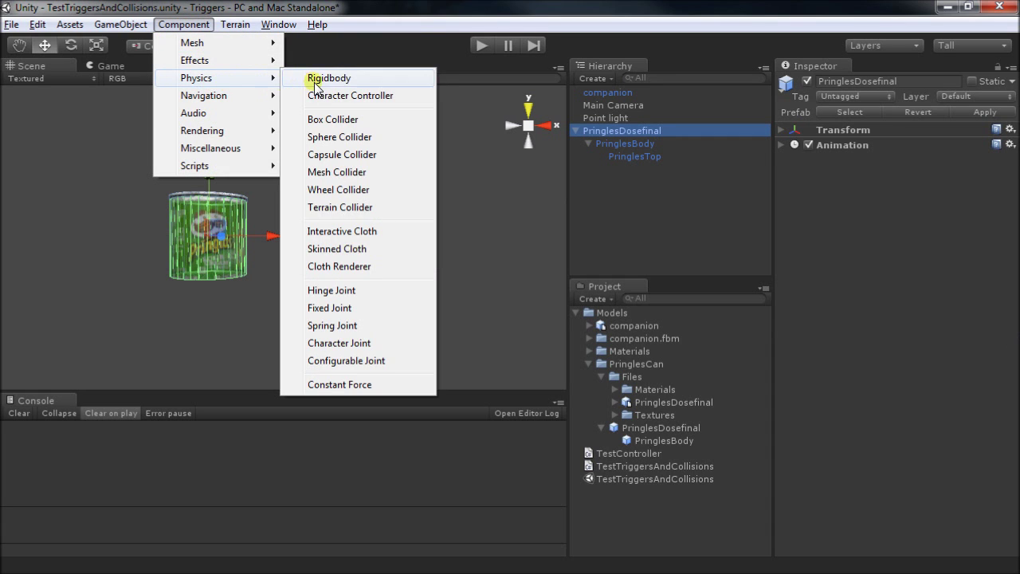
pyautogui.click(327, 78)
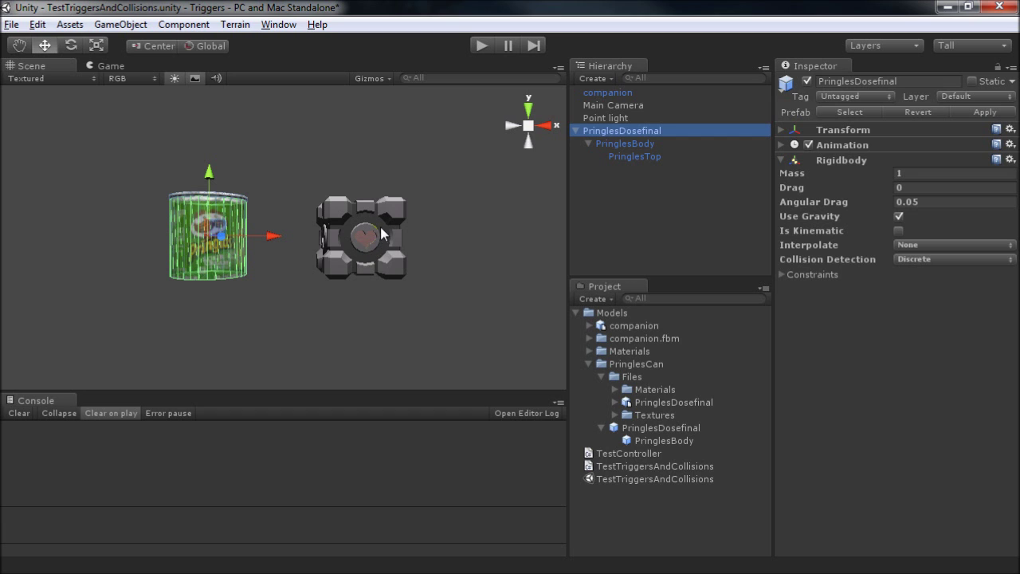
# Test-run the scene, then untick Use Gravity on the can's Rigidbody and run again
pyautogui.moveTo(416, 203); pyautogui.dragTo(341, 286)
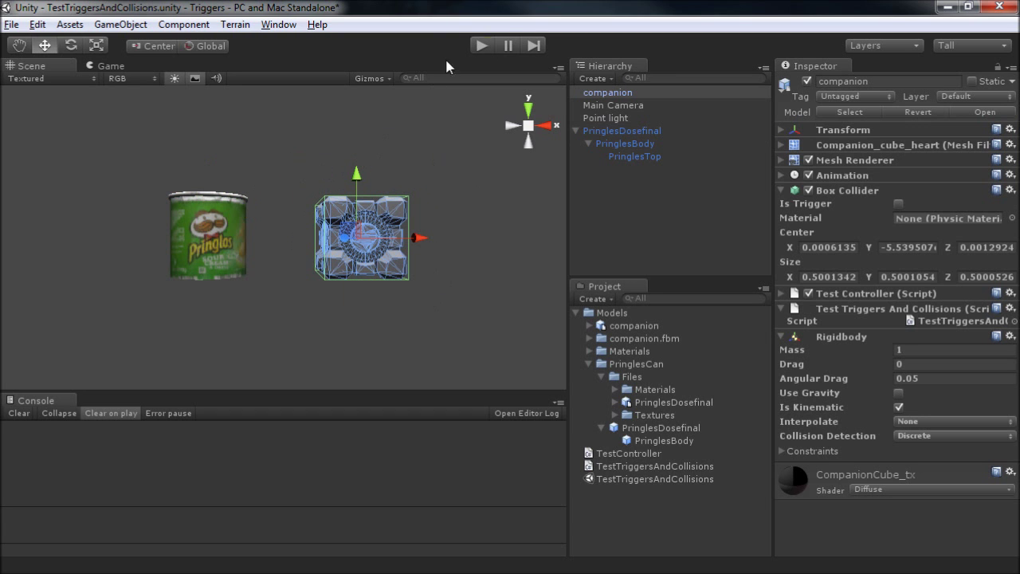
pyautogui.click(482, 46)
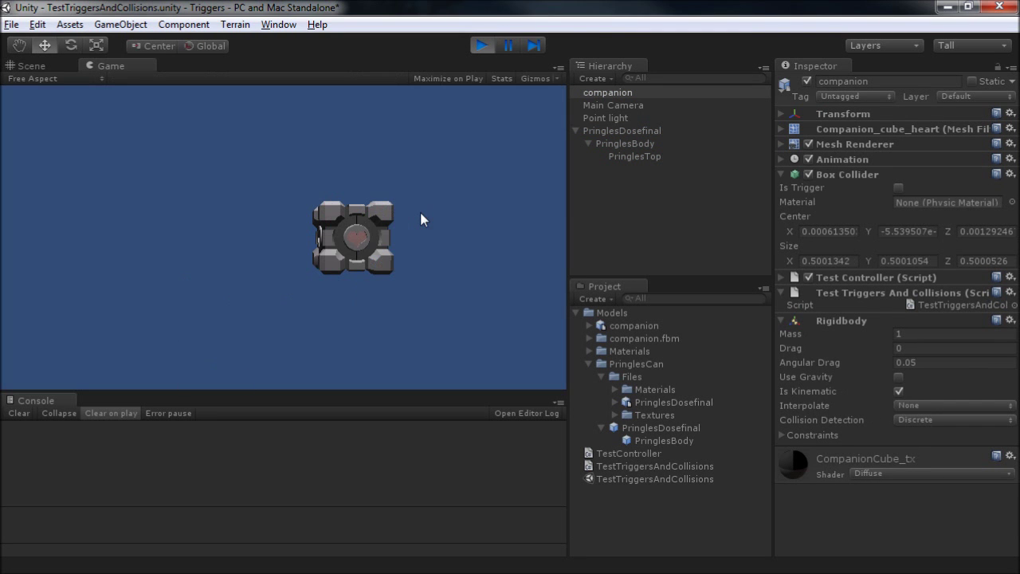
pyautogui.click(481, 45)
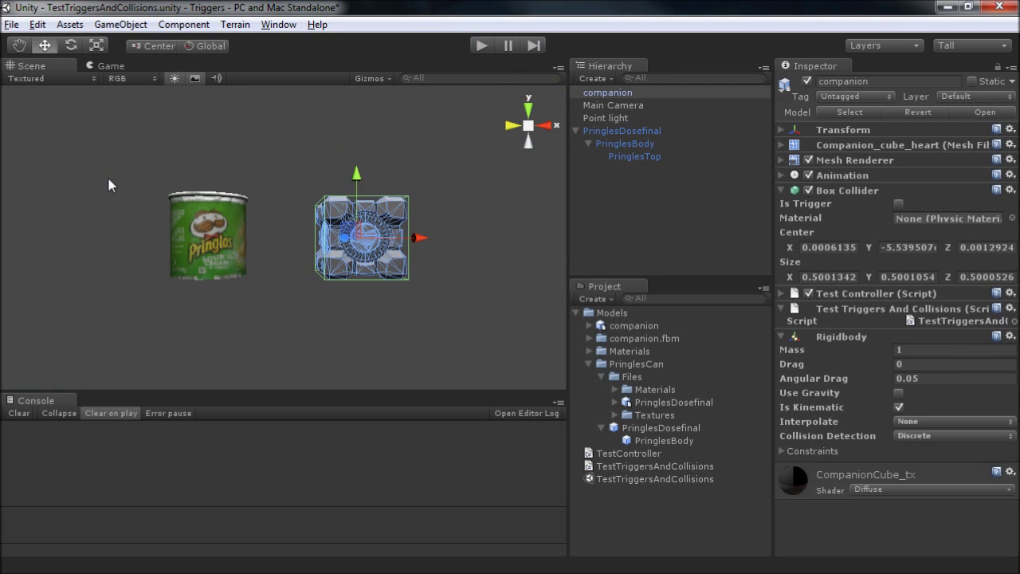
pyautogui.click(239, 248)
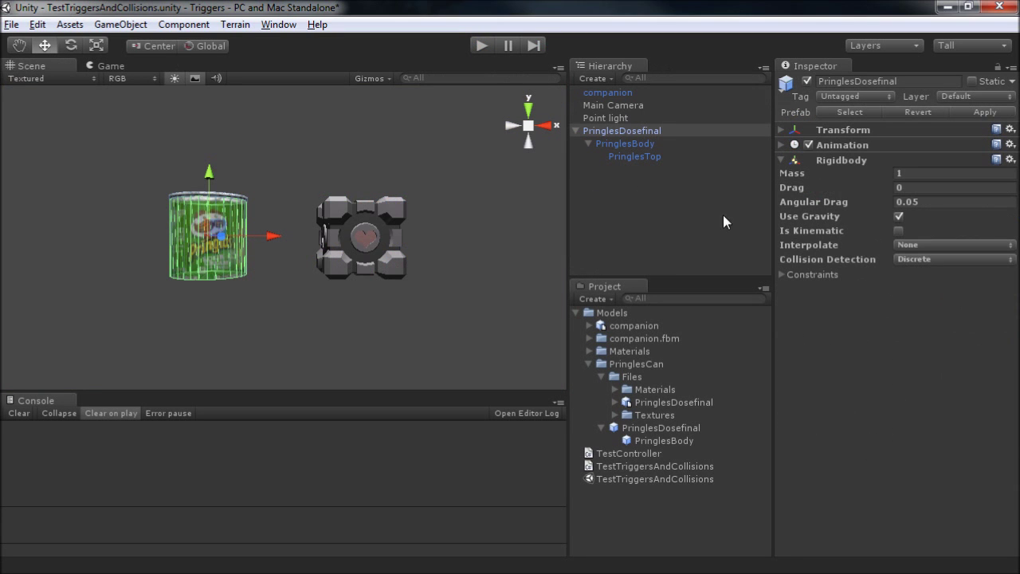
pyautogui.click(899, 216)
pyautogui.click(480, 46)
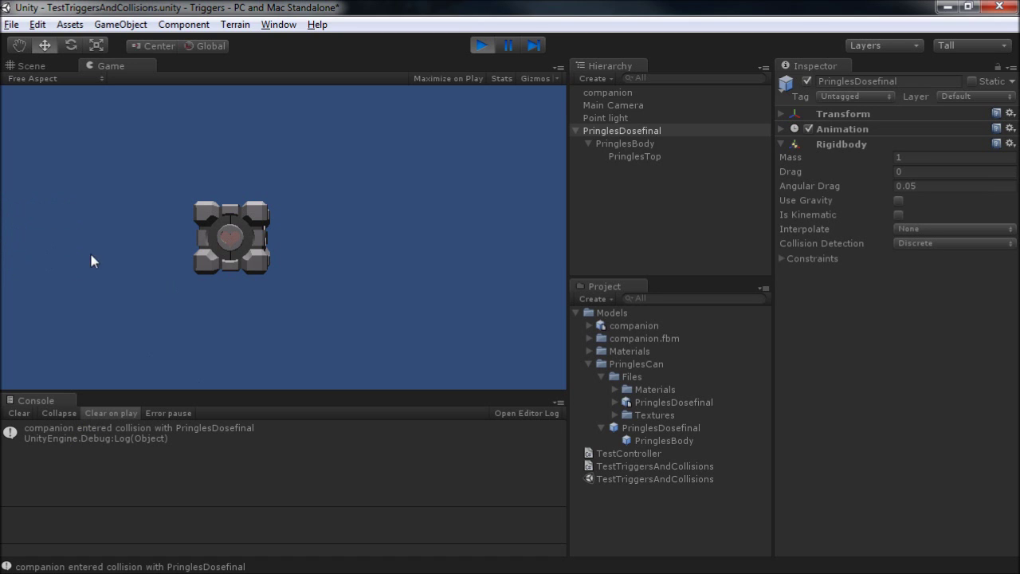
# Stop the run and compare components on PringlesBody, companion and PringlesDosefinal
pyautogui.click(481, 45)
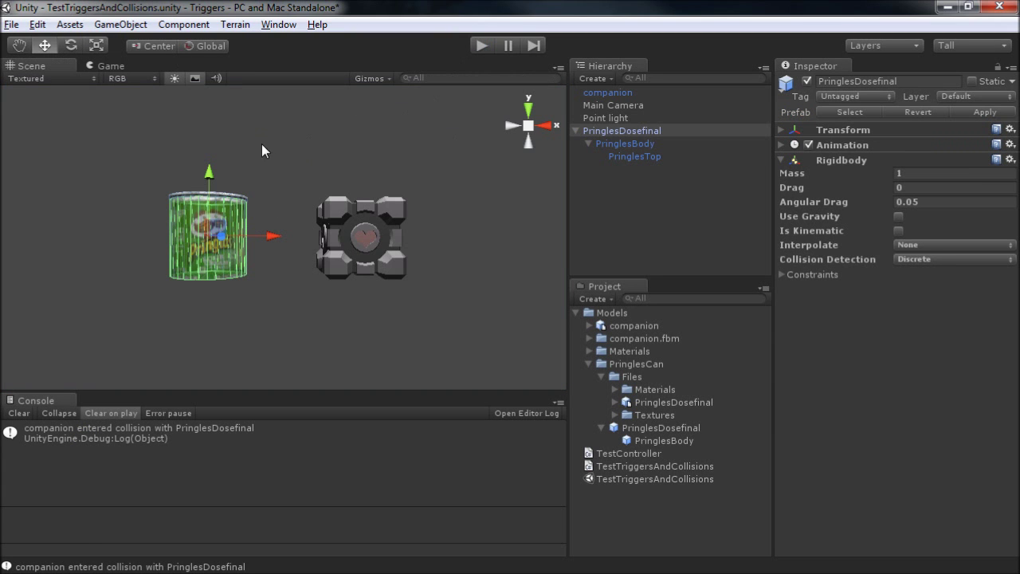
pyautogui.click(649, 145)
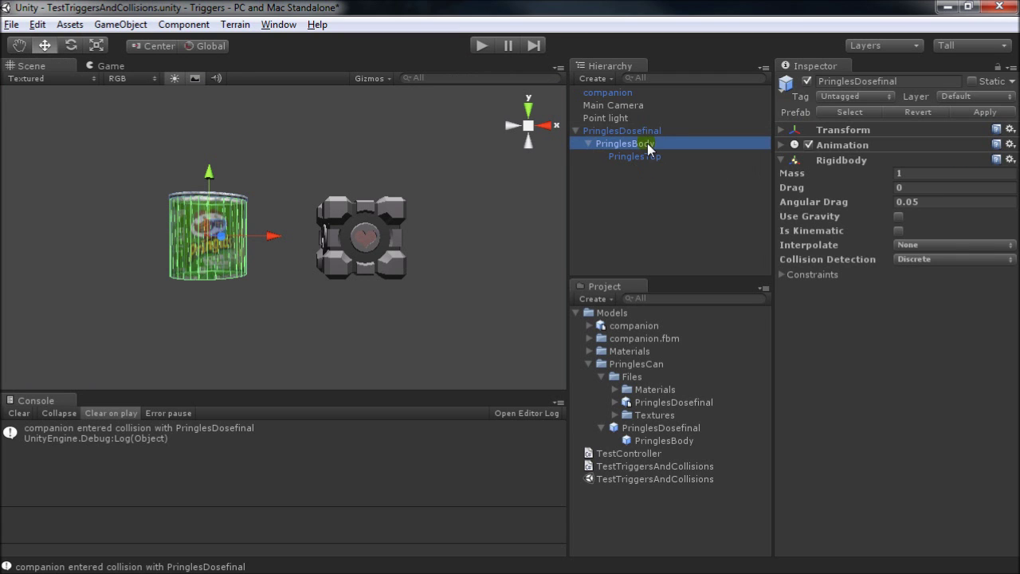
pyautogui.click(612, 93)
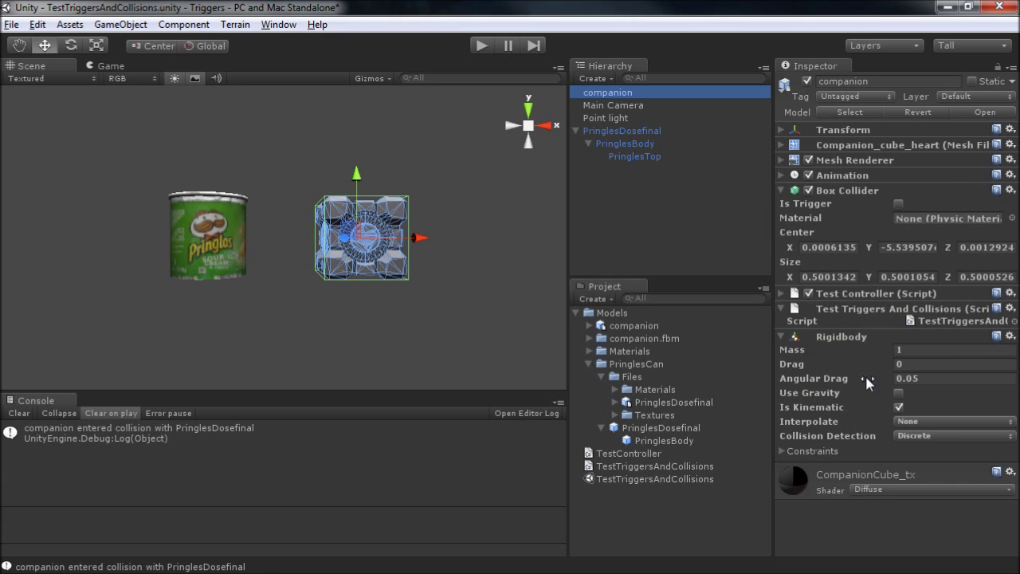
pyautogui.click(626, 129)
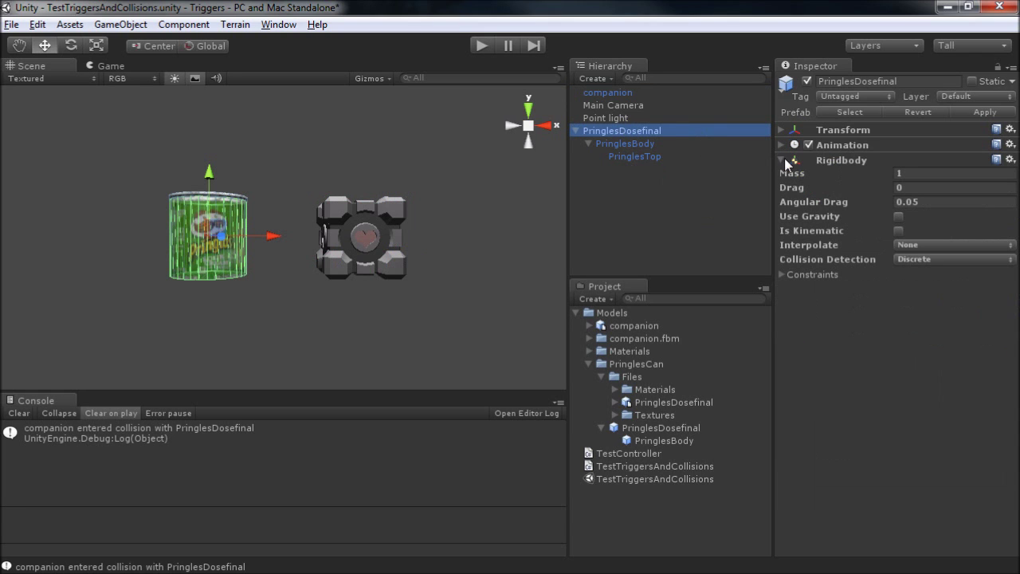
pyautogui.click(637, 133)
pyautogui.click(611, 145)
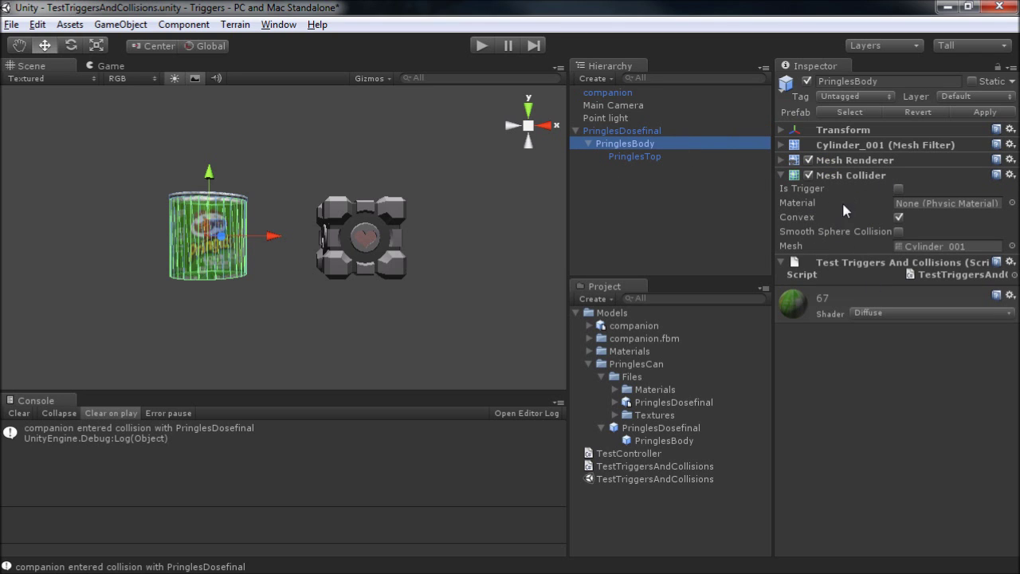
pyautogui.click(842, 270)
pyautogui.click(626, 131)
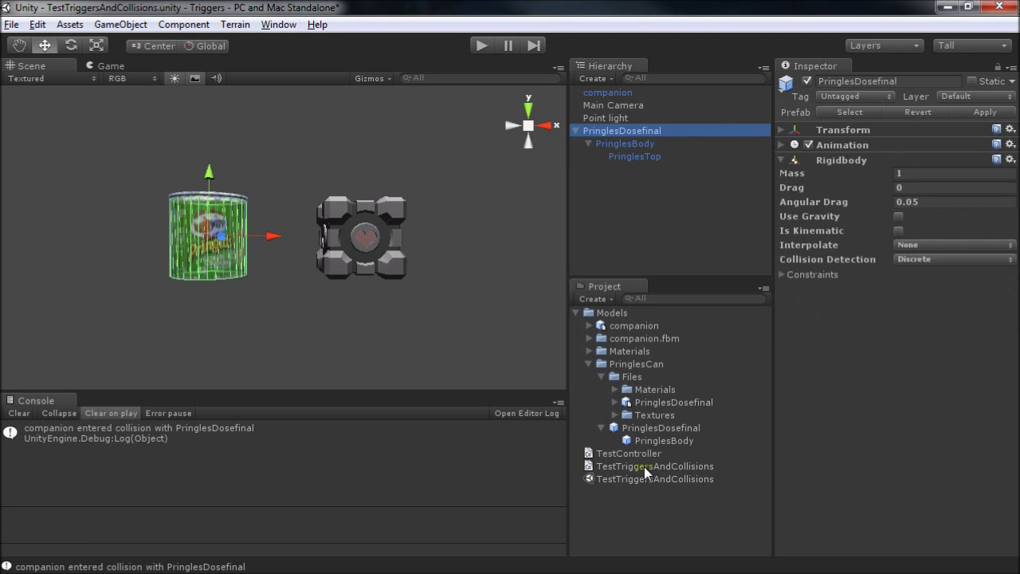
# Attach TestTriggersAndCollisions to PringlesDosefinal, test-run to log its collision with companion, then deselect
pyautogui.moveTo(644, 466); pyautogui.dragTo(910, 351)
pyautogui.click(482, 45)
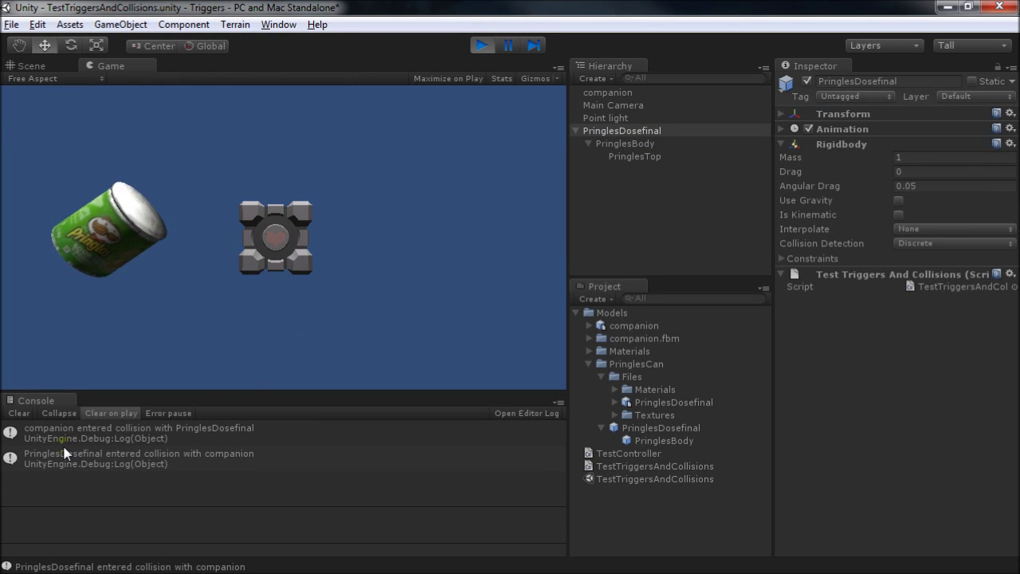
pyautogui.hotkey('ctrl', 'p')
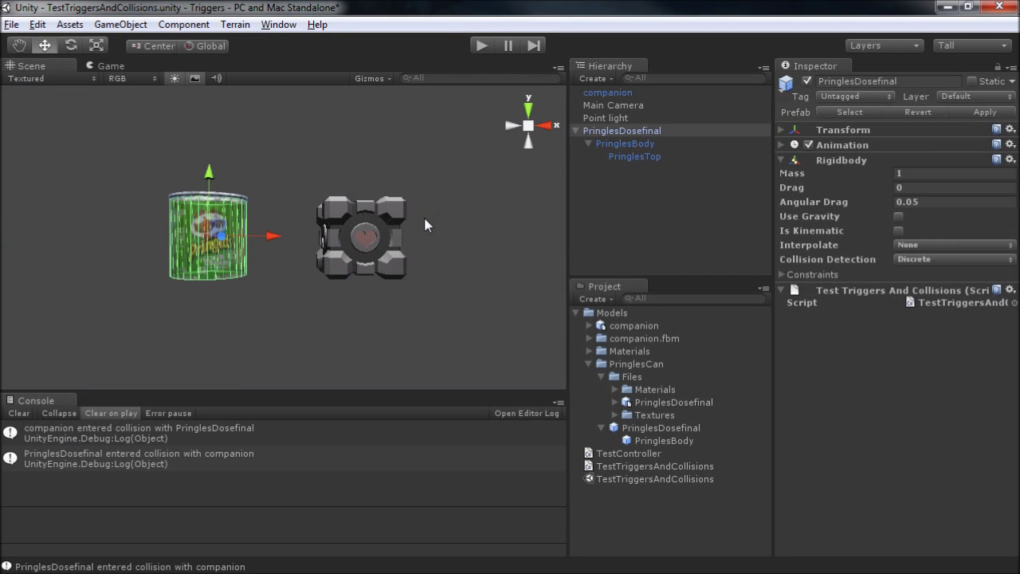
pyautogui.click(321, 173)
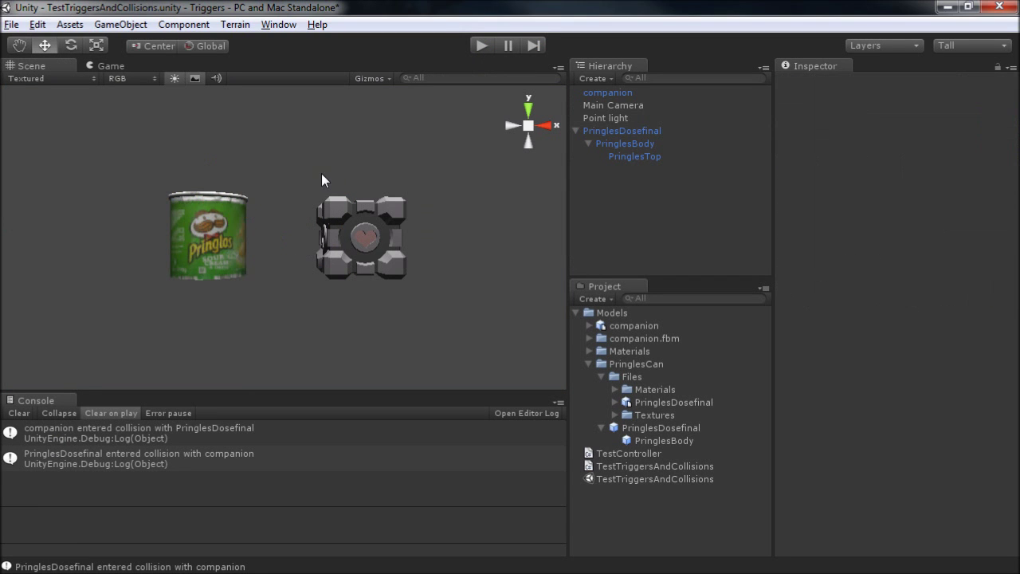